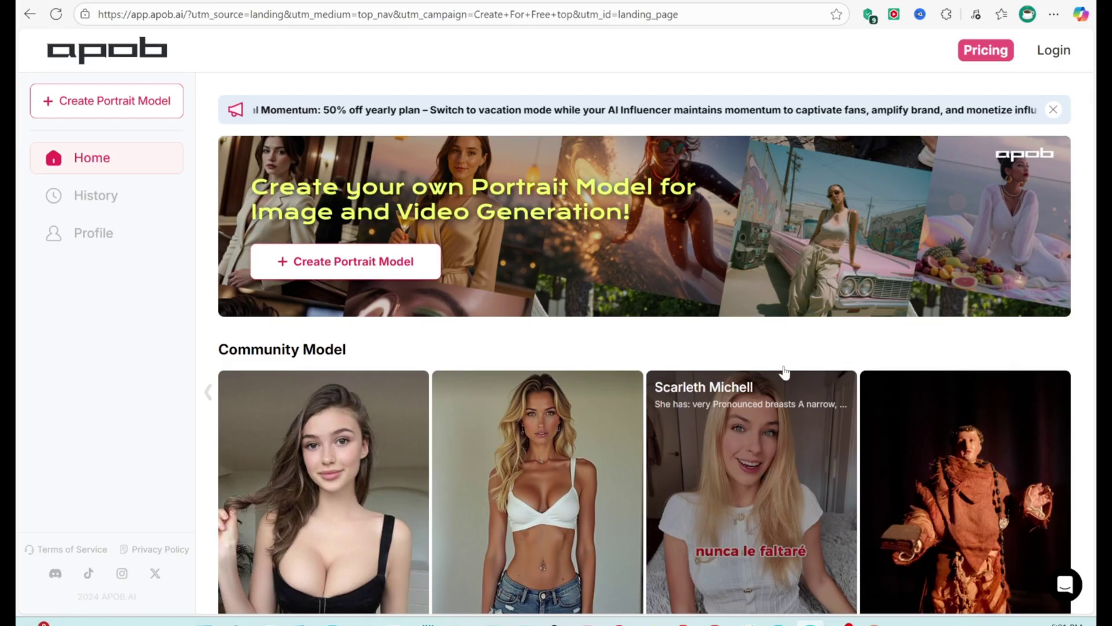
Sign in with a Google account and open the Create Model: Portrait page.
click(1053, 50)
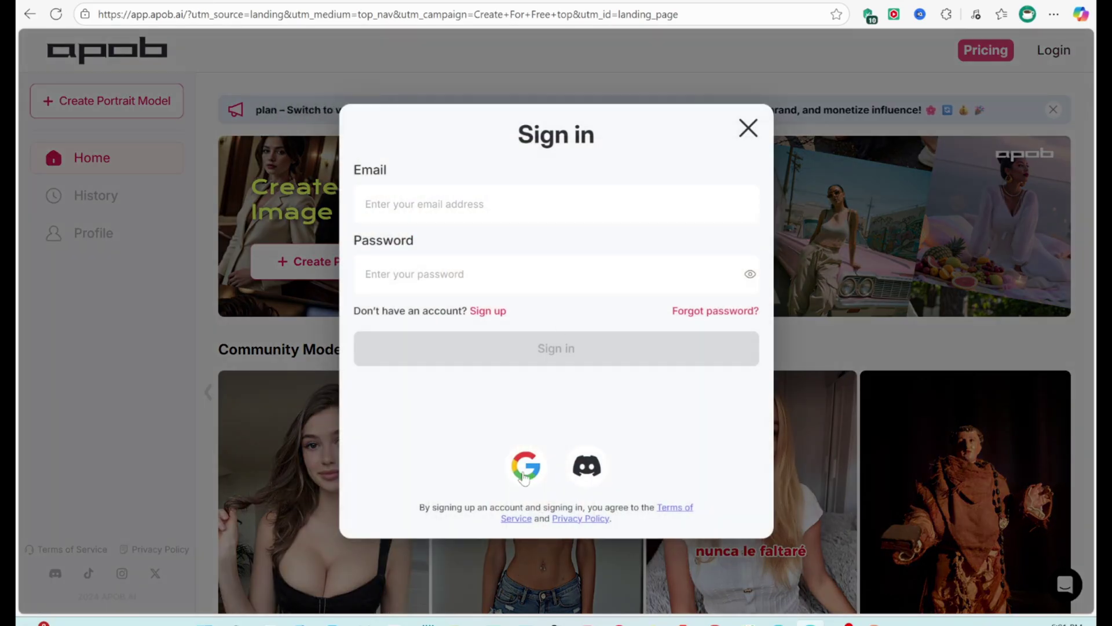
click(524, 472)
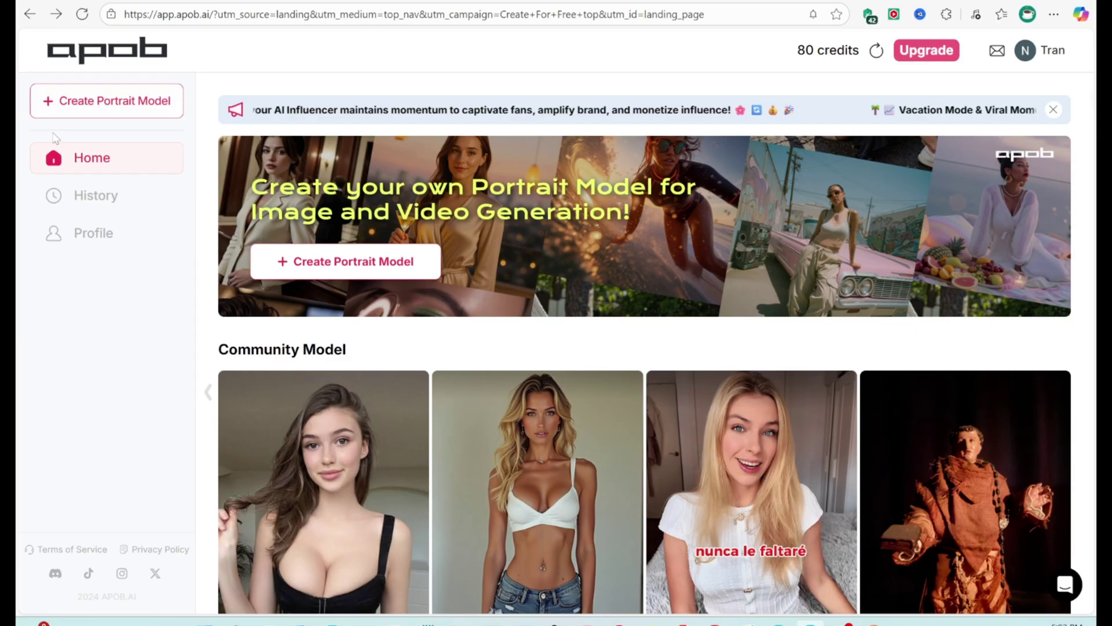
click(104, 101)
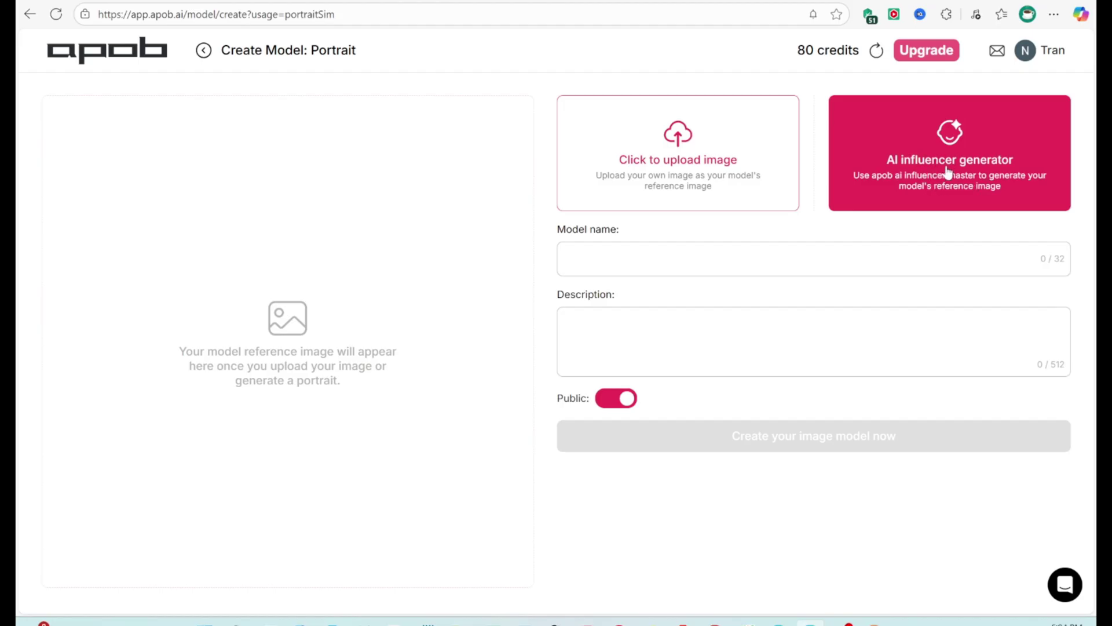
In the AI influencer generator, make a 28-year-old woman of Australian and Belarusian nationality.
click(947, 172)
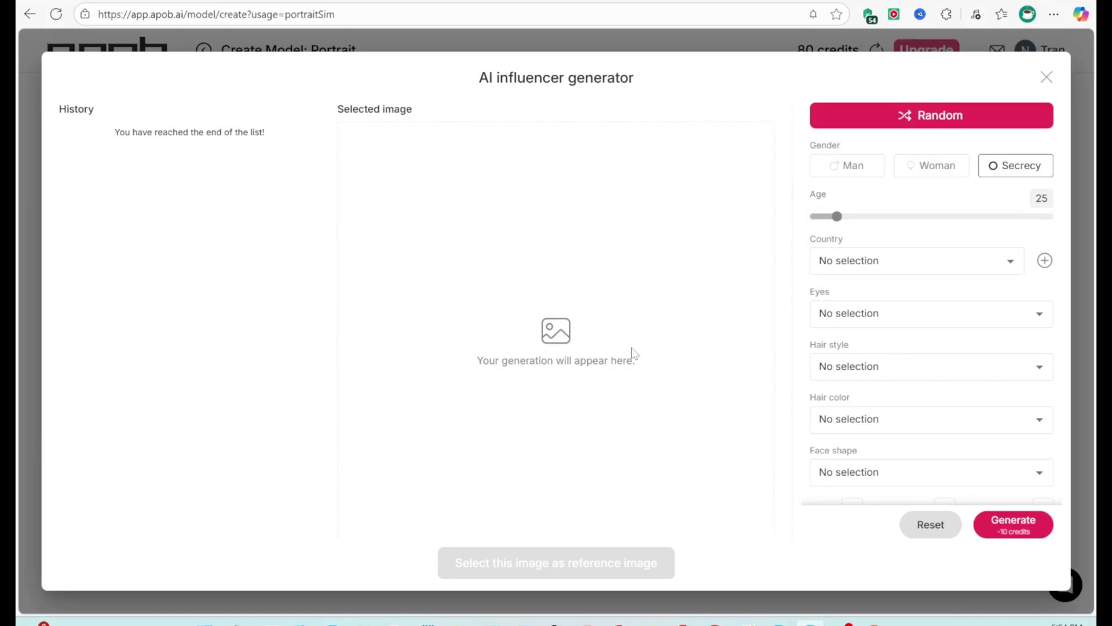
click(931, 173)
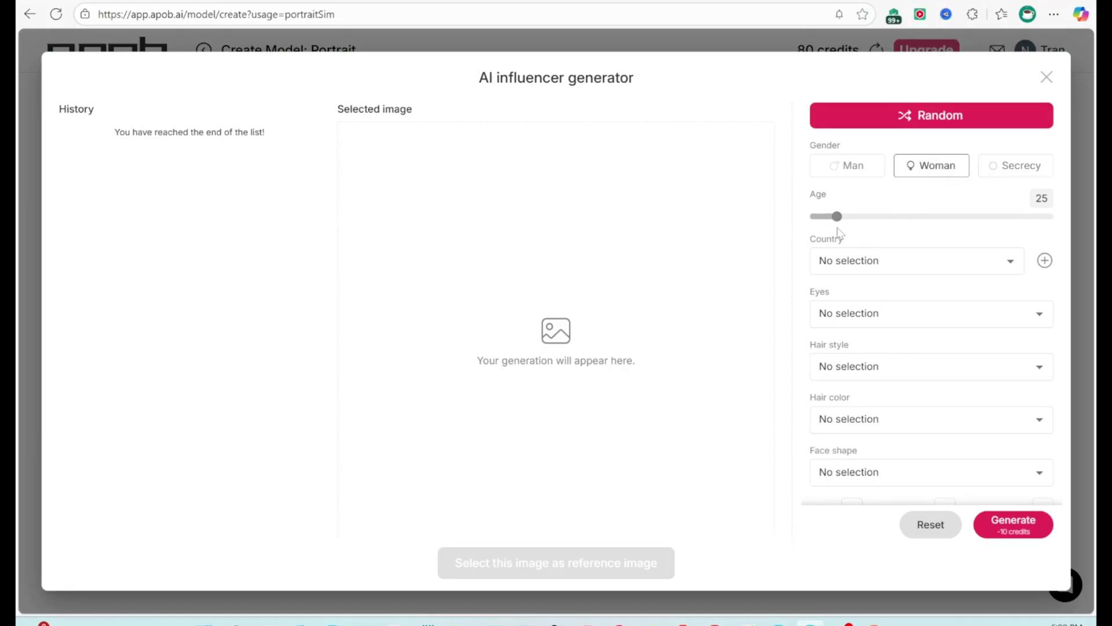
drag(836, 216, 846, 219)
click(880, 264)
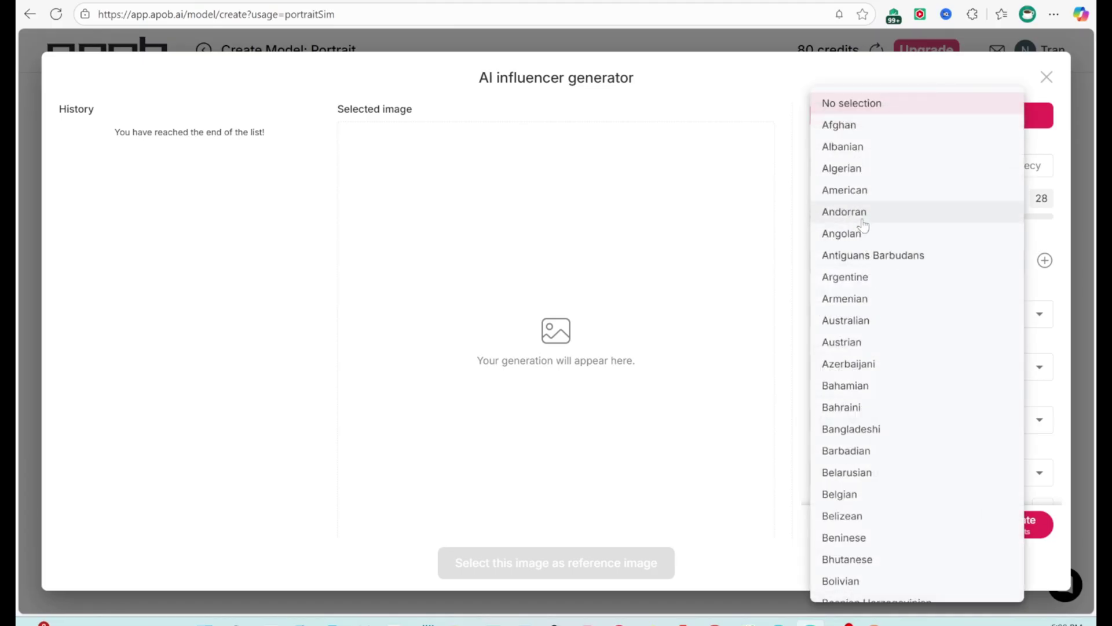
click(859, 330)
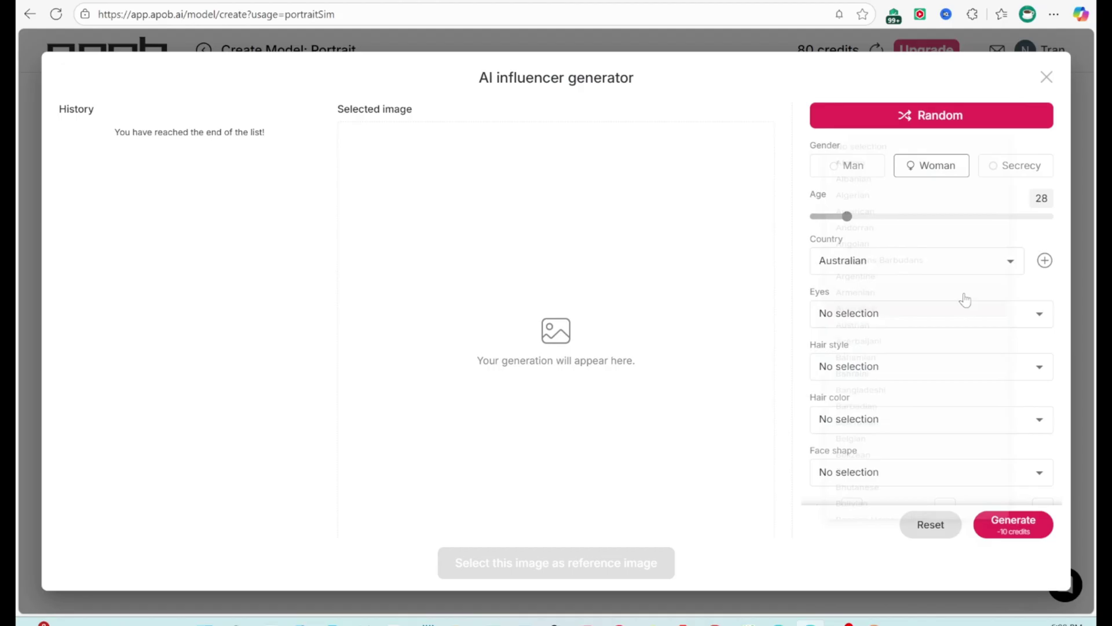
click(1045, 263)
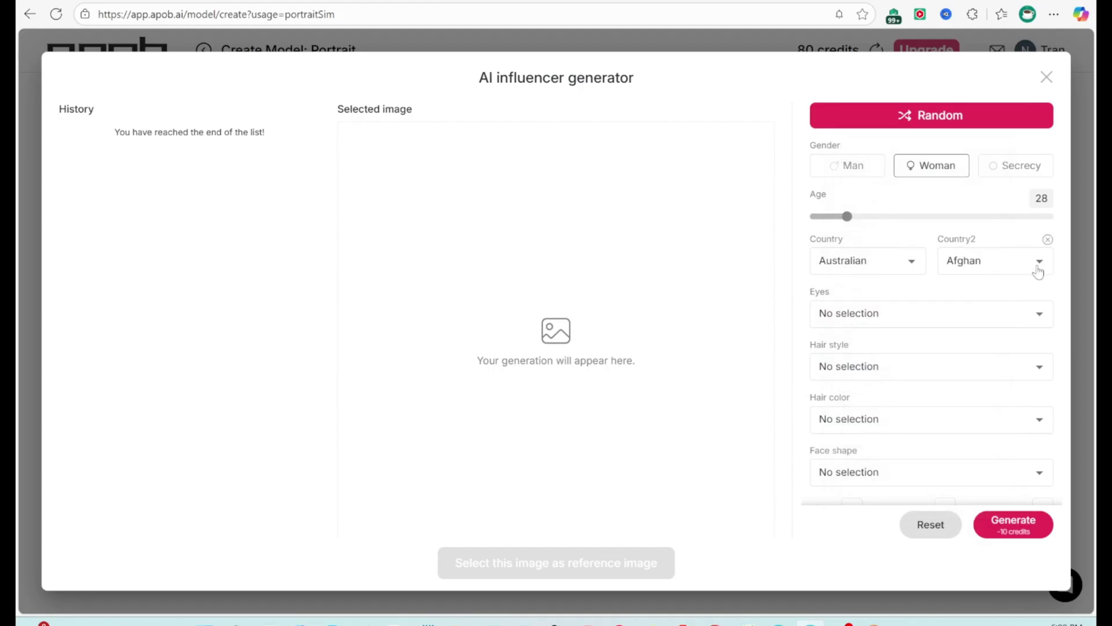
click(992, 267)
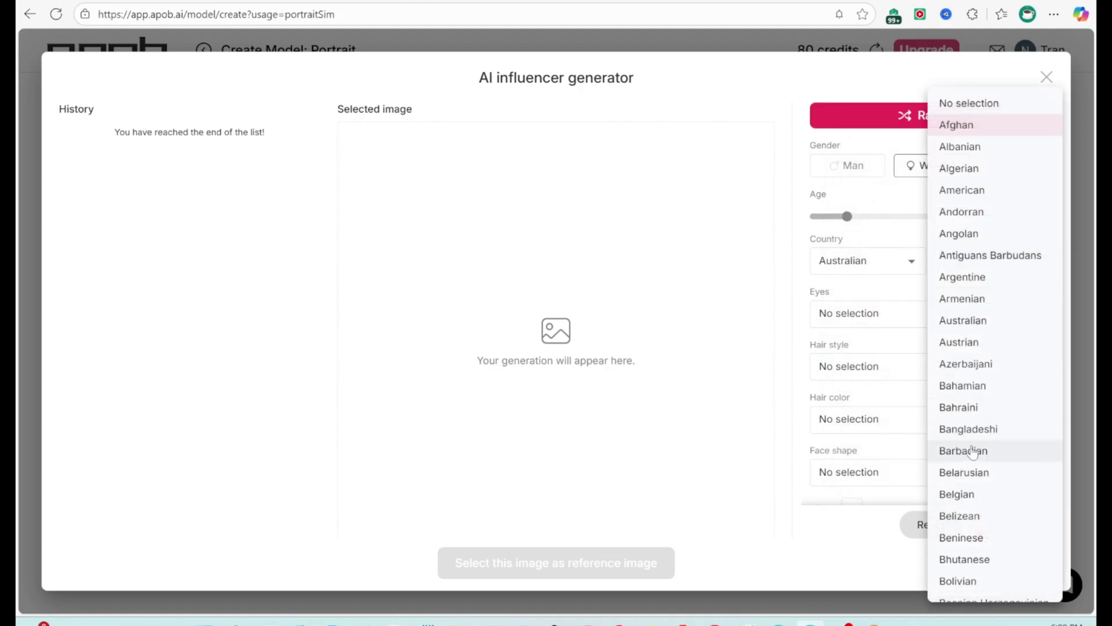
click(973, 472)
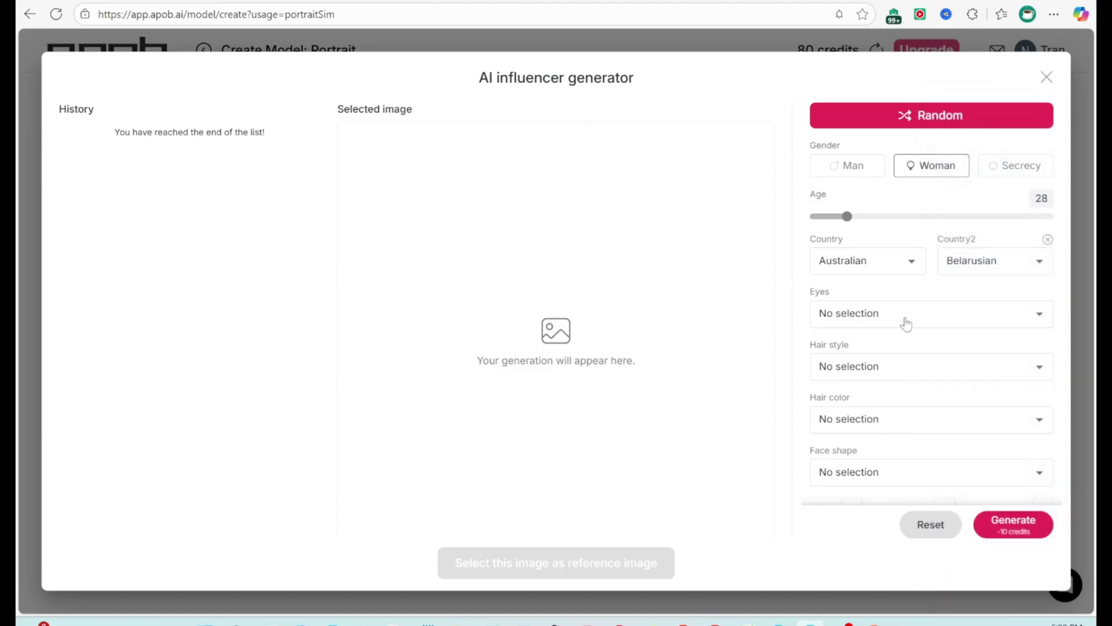
Give her gray eyes, a gray bob hairstyle and an oval face shape.
click(906, 323)
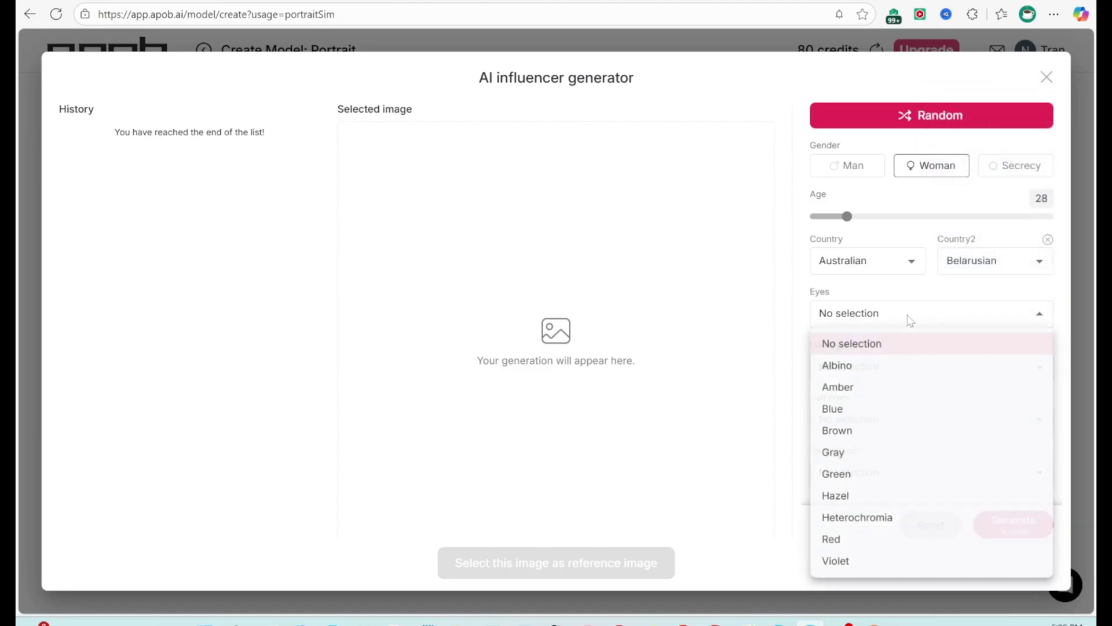
click(851, 458)
click(875, 377)
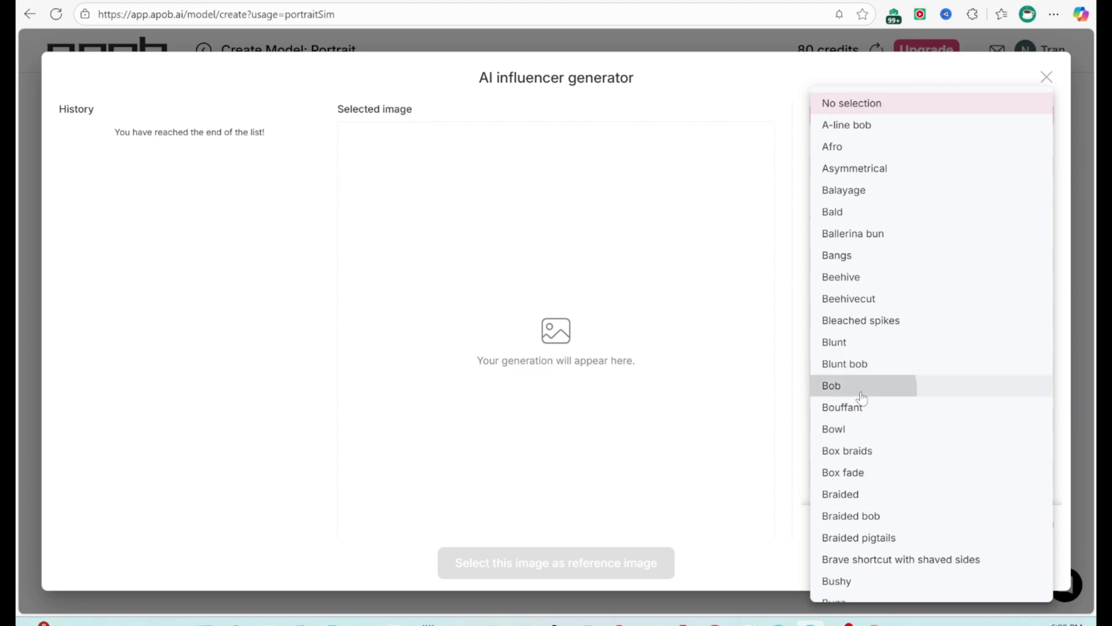
click(866, 385)
click(859, 428)
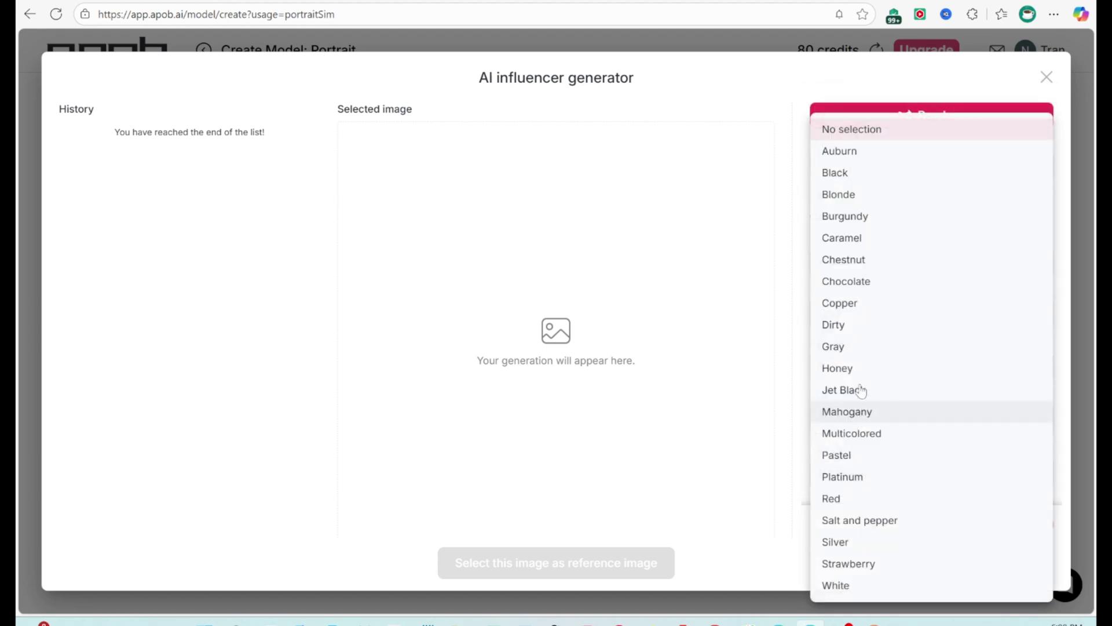
click(848, 346)
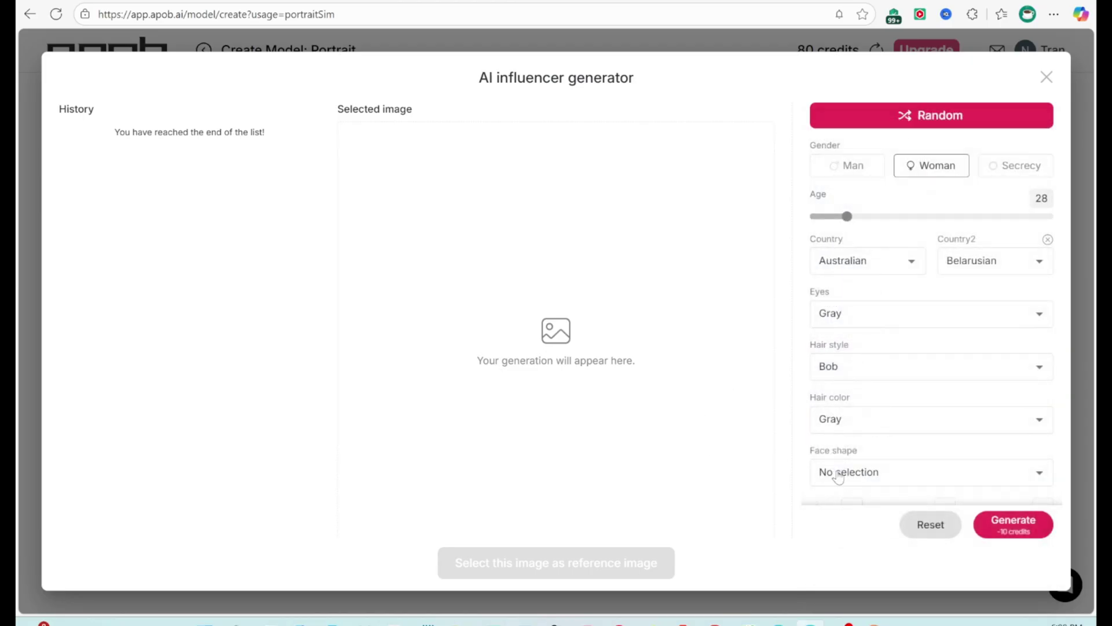
click(865, 474)
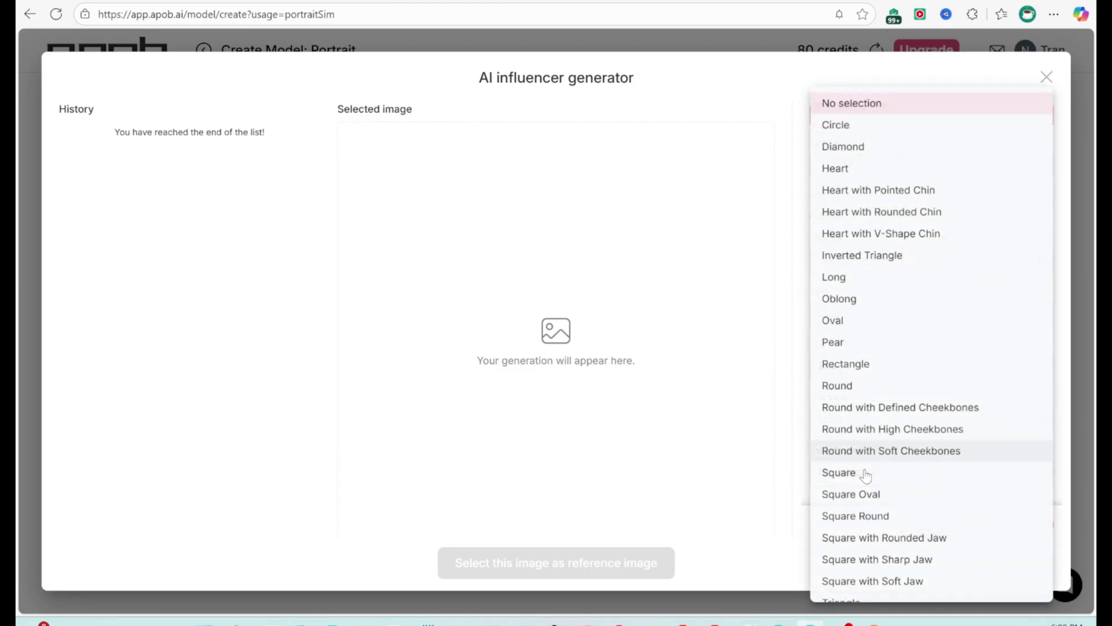
click(834, 322)
scroll(884, 420, down, 1)
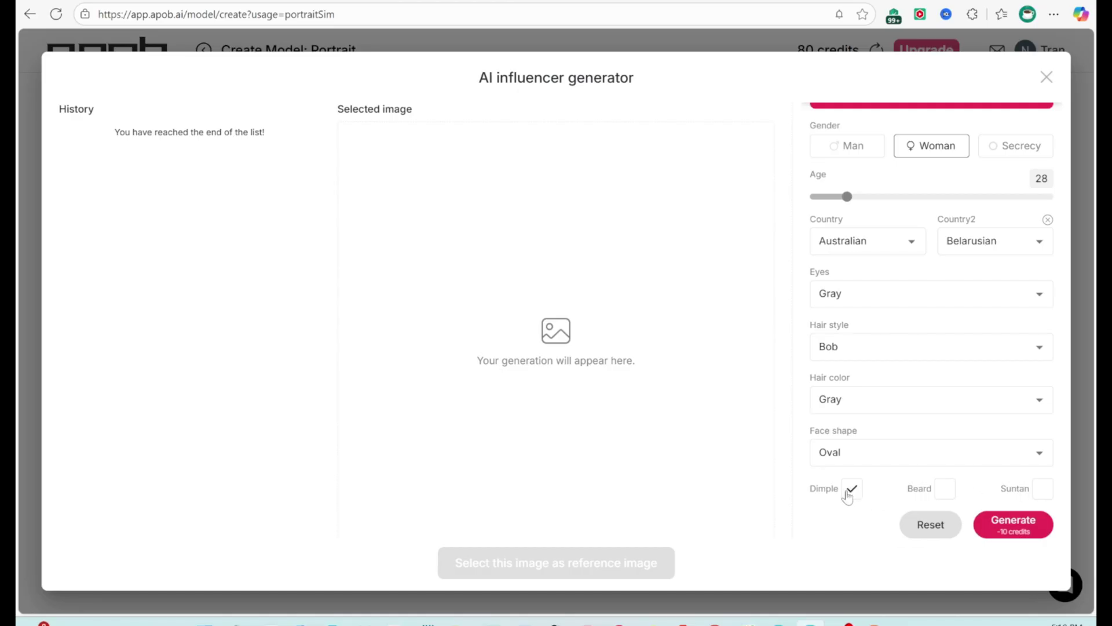
Generate the gray-bob portrait, use it as the reference image, and create the Livia model.
click(1031, 529)
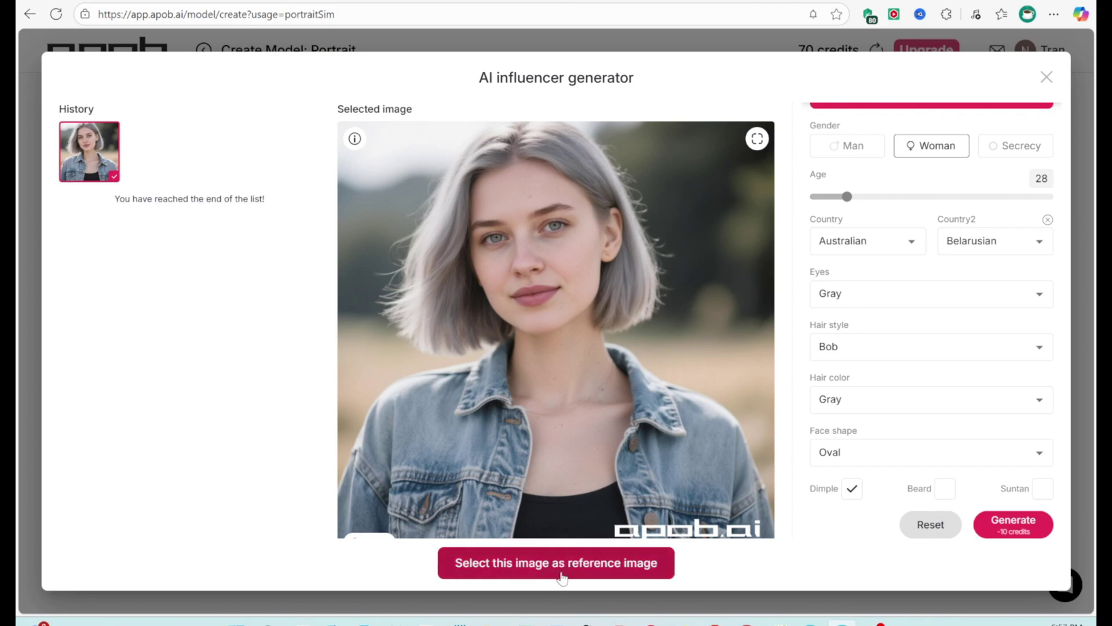
click(561, 576)
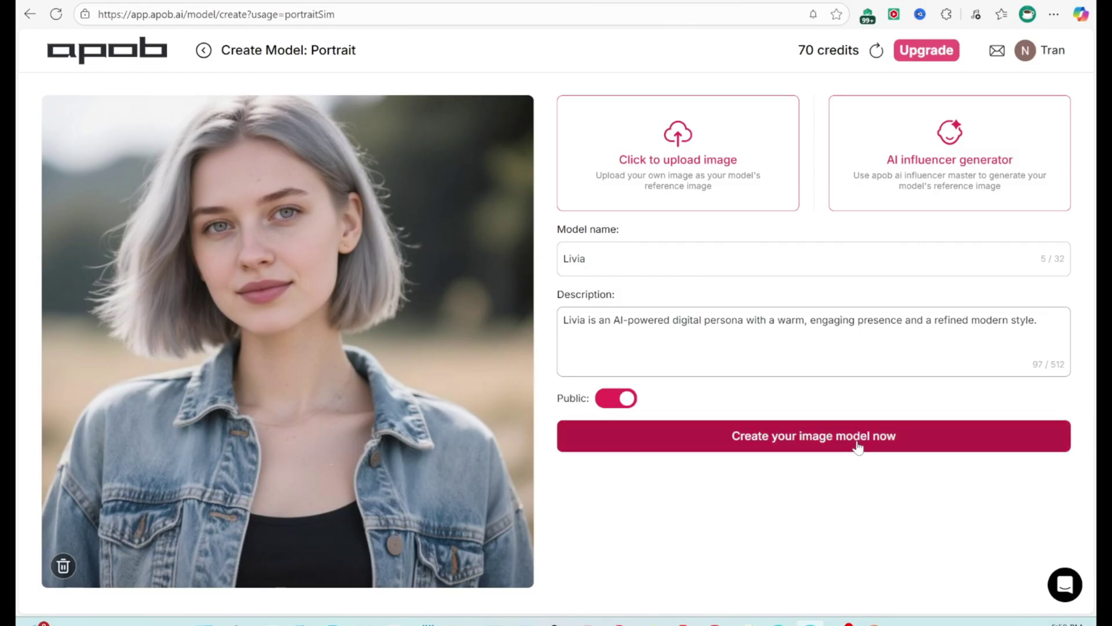
click(858, 443)
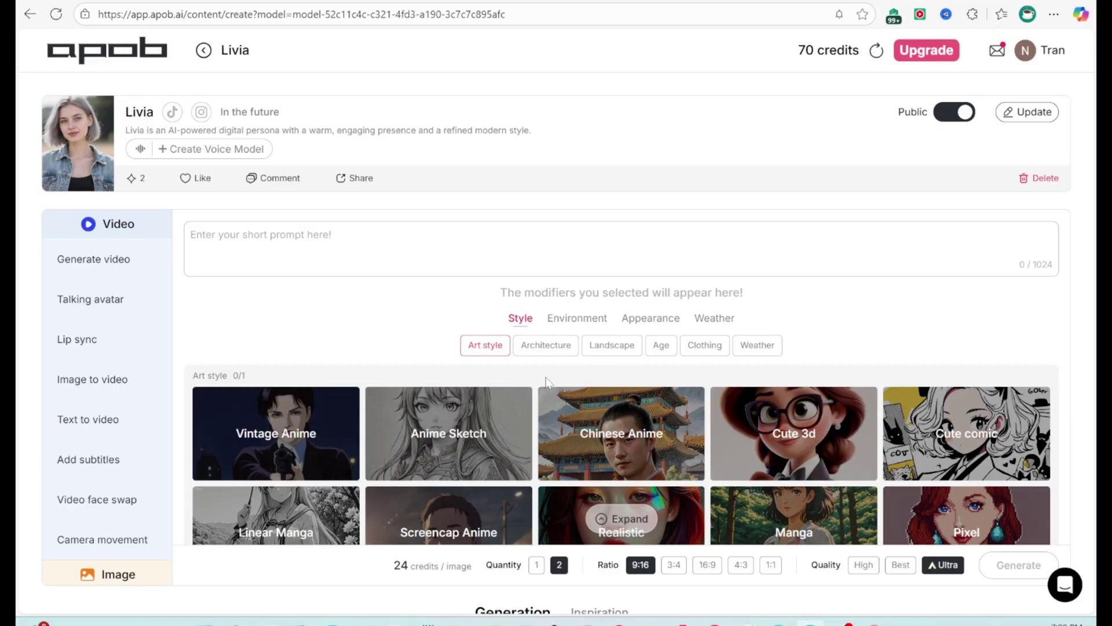
Browse the Architecture, Landscape, Age, Clothing and Weather modifiers and set the image ratio to 1:1.
click(544, 346)
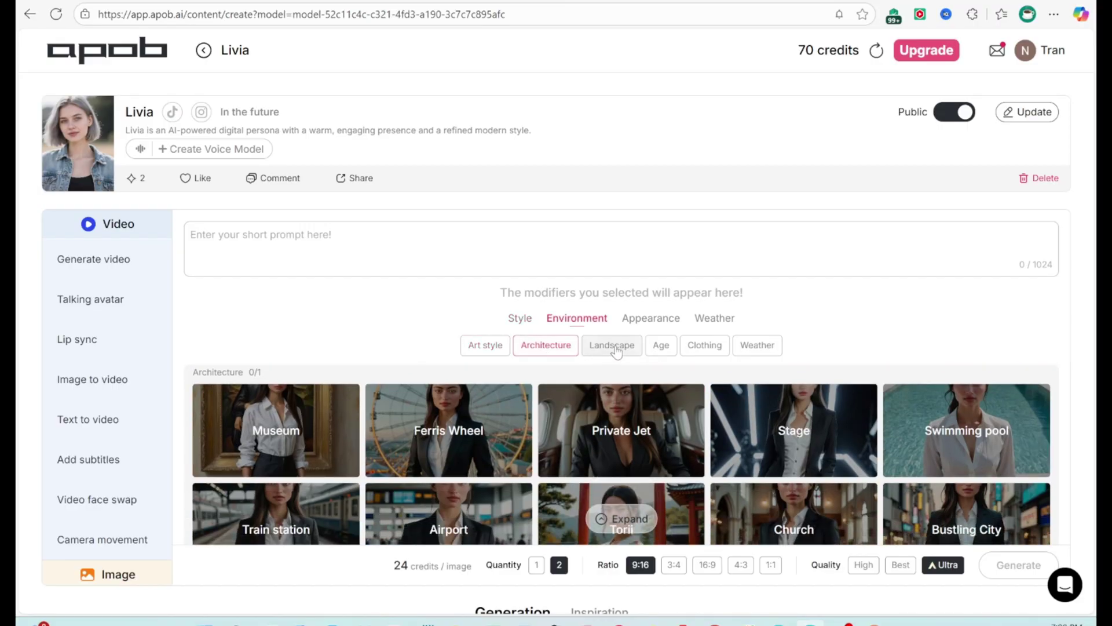
click(615, 347)
click(659, 347)
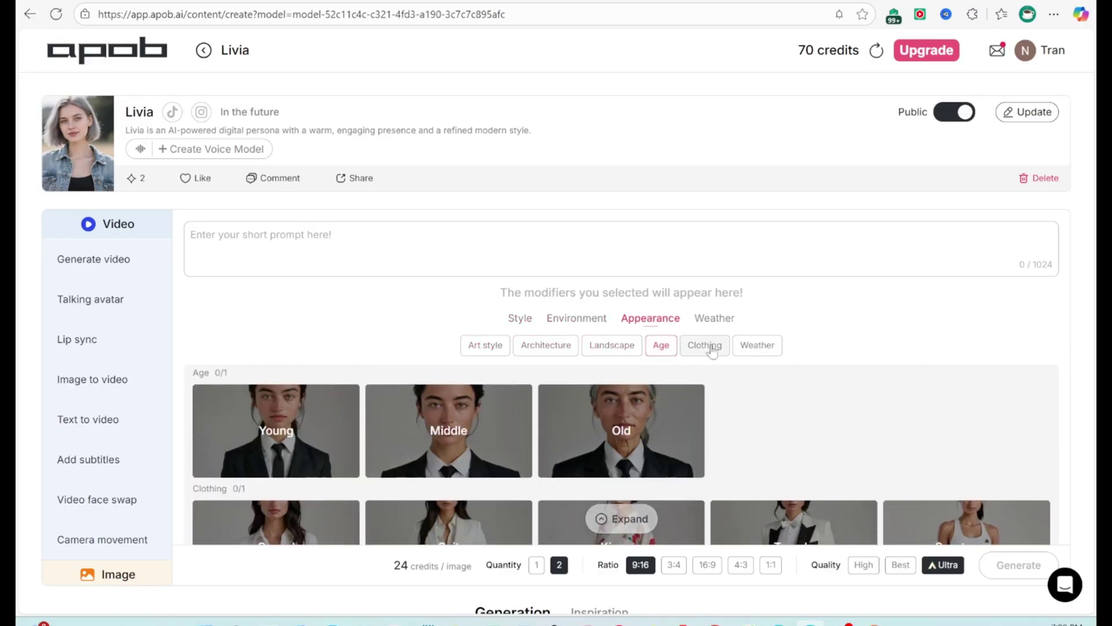
click(711, 349)
click(757, 345)
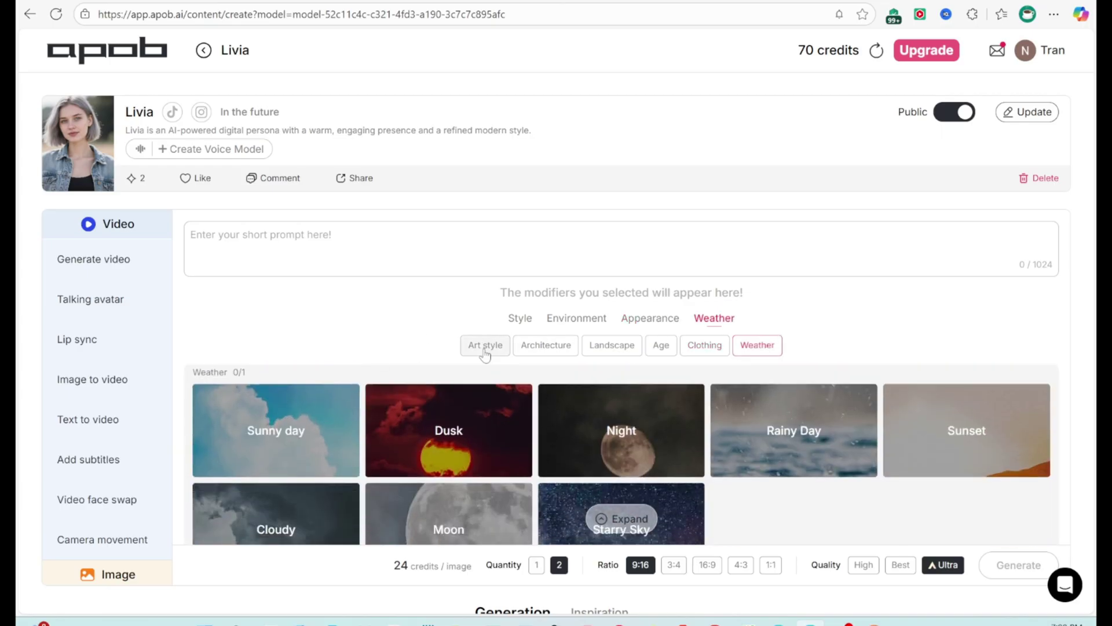
click(706, 566)
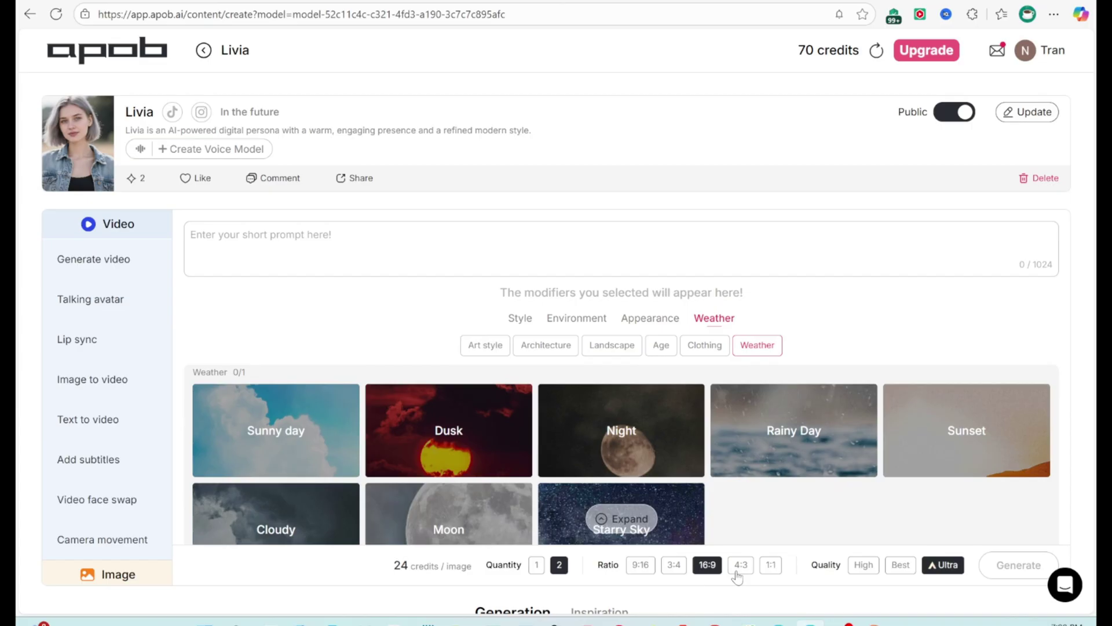
click(741, 565)
click(769, 566)
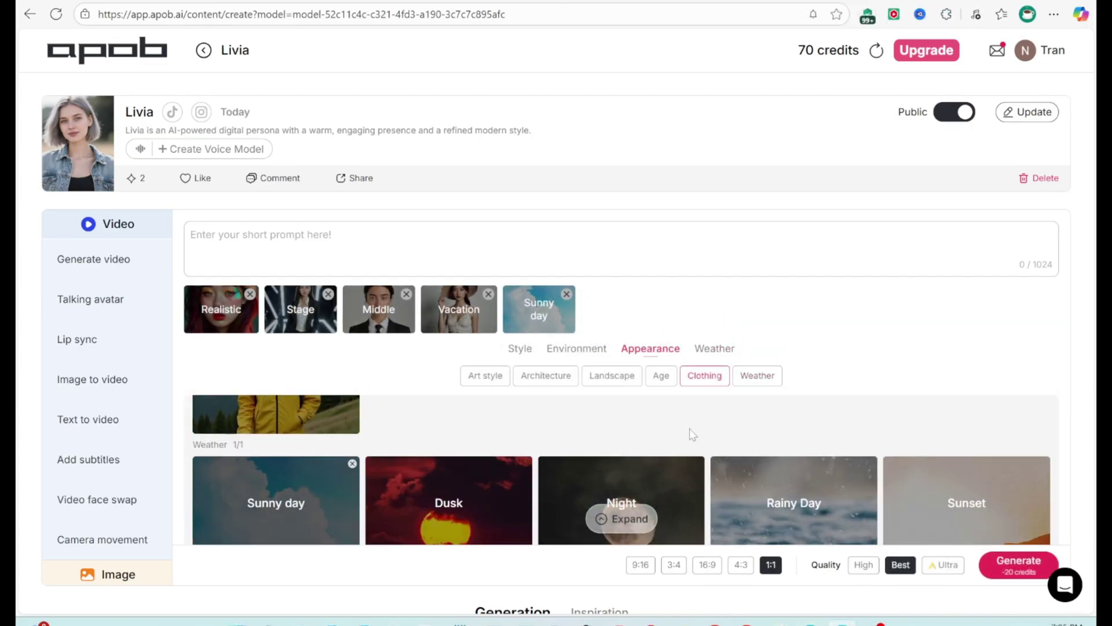
scroll(825, 446, down, 1)
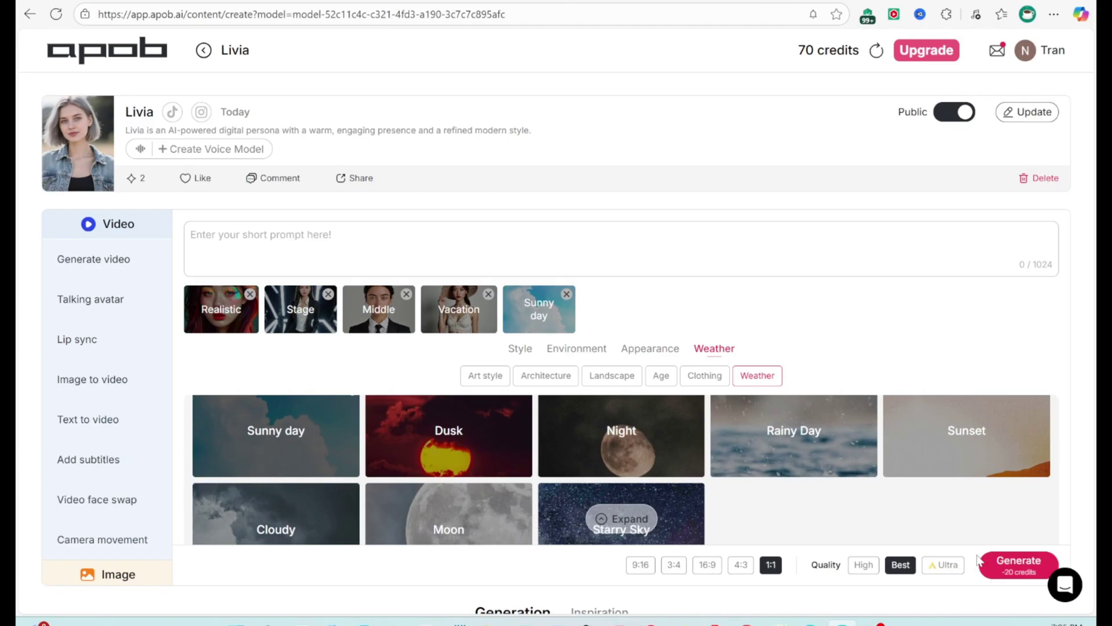
Generate Livia's styled images, then queue a 3-second High-quality video from the first stage portrait.
click(1022, 572)
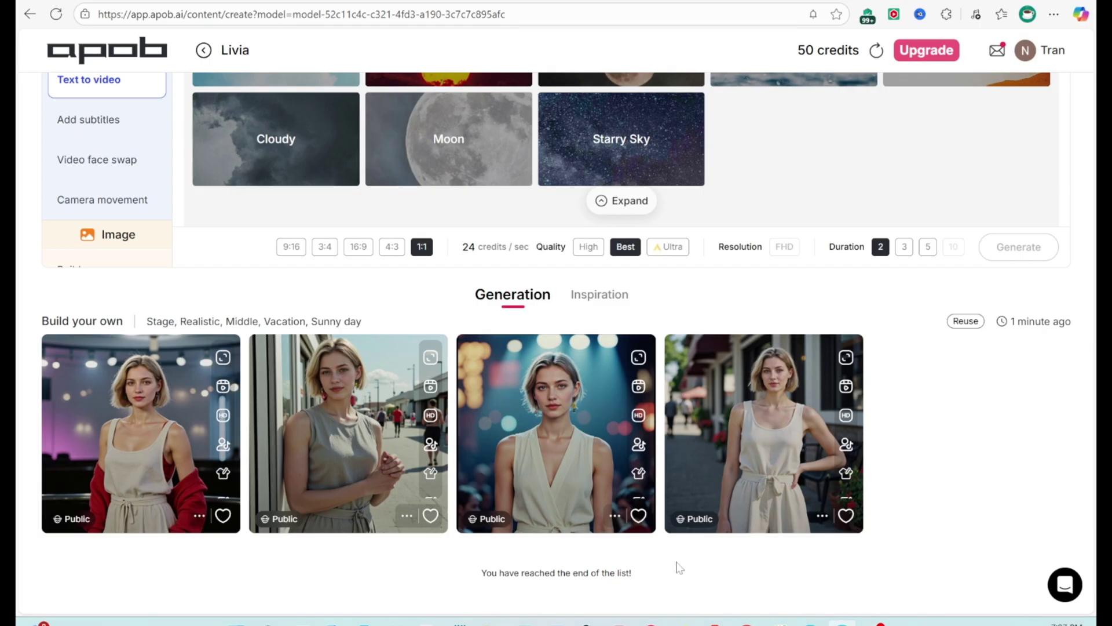
click(135, 432)
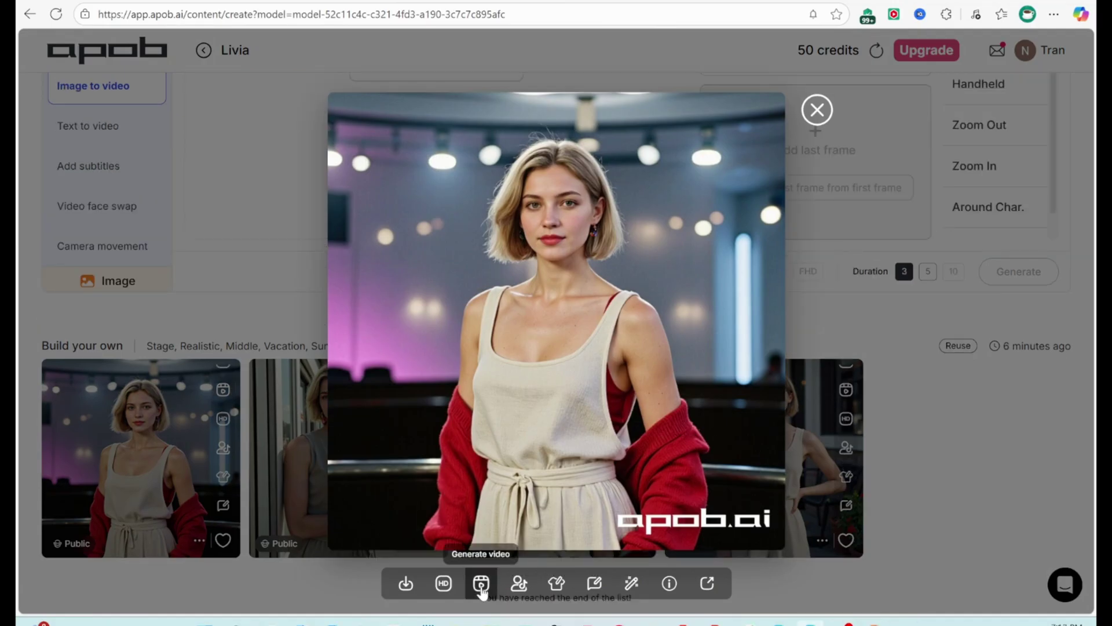
click(481, 584)
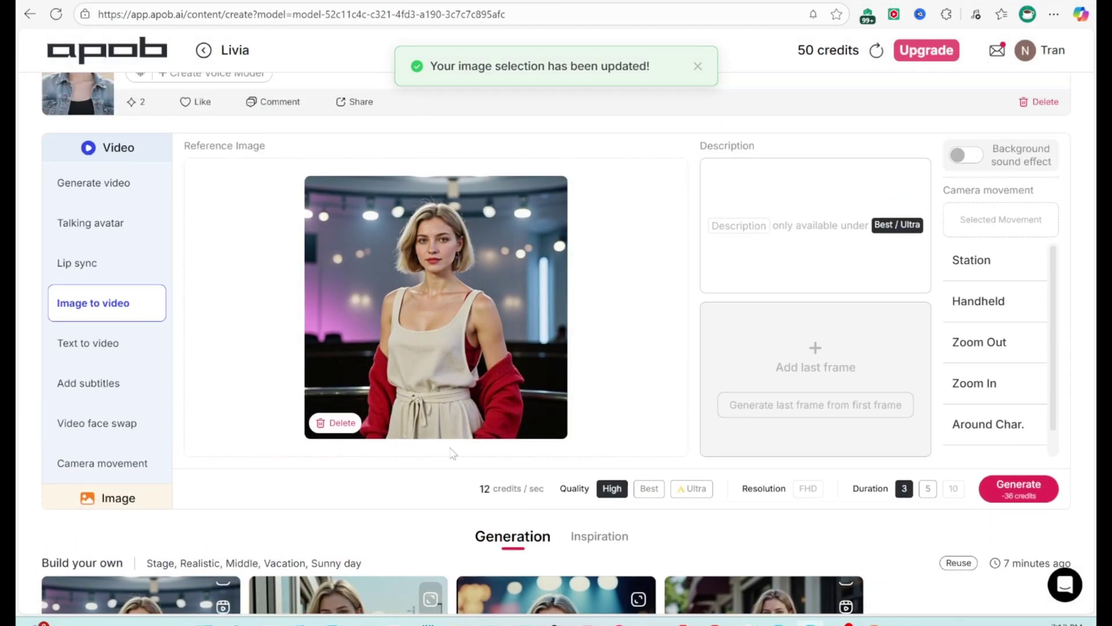
click(650, 488)
click(692, 489)
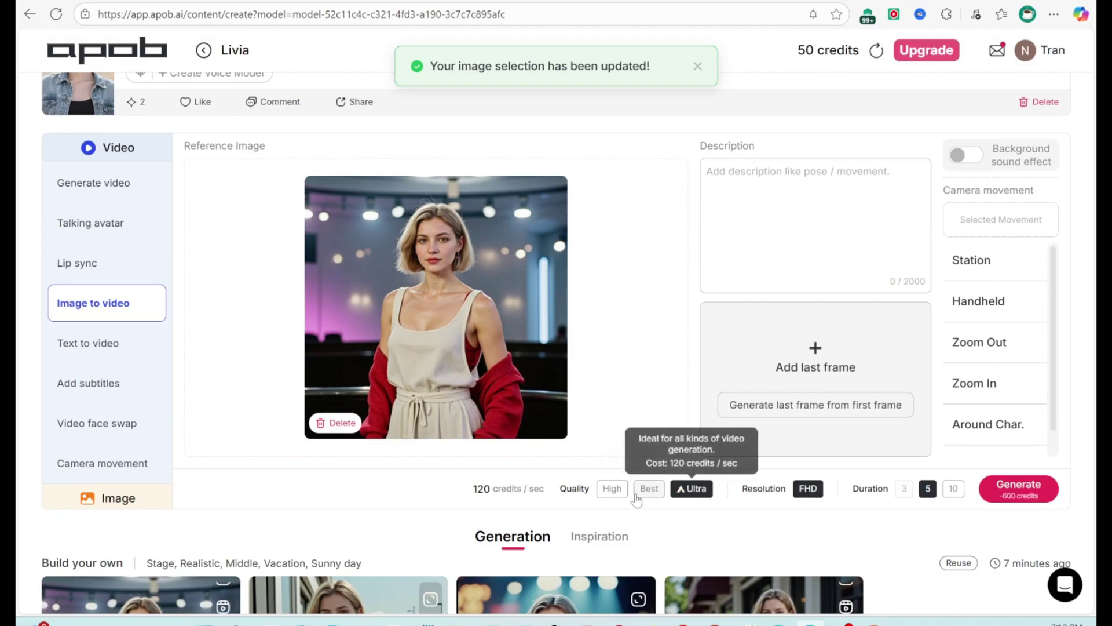
click(617, 494)
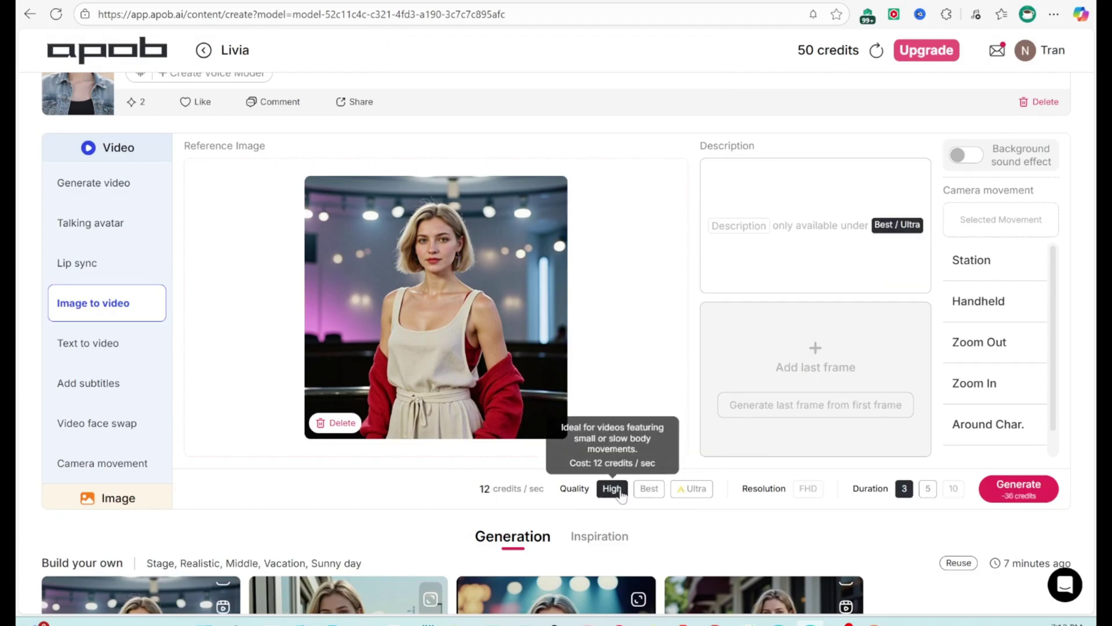
click(1010, 496)
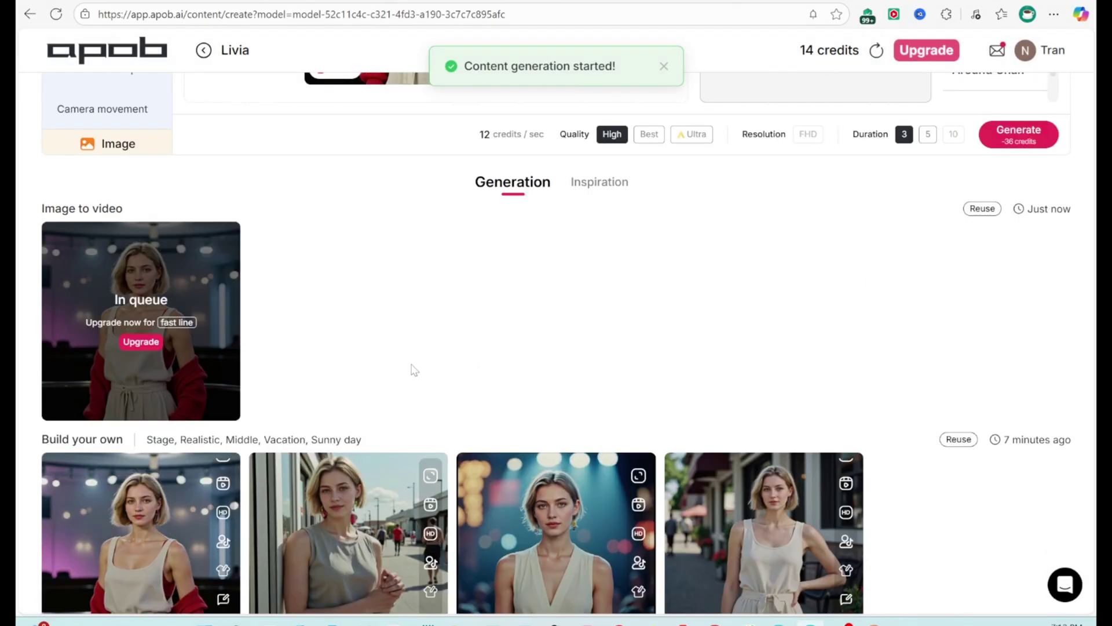
scroll(412, 371, up, 1)
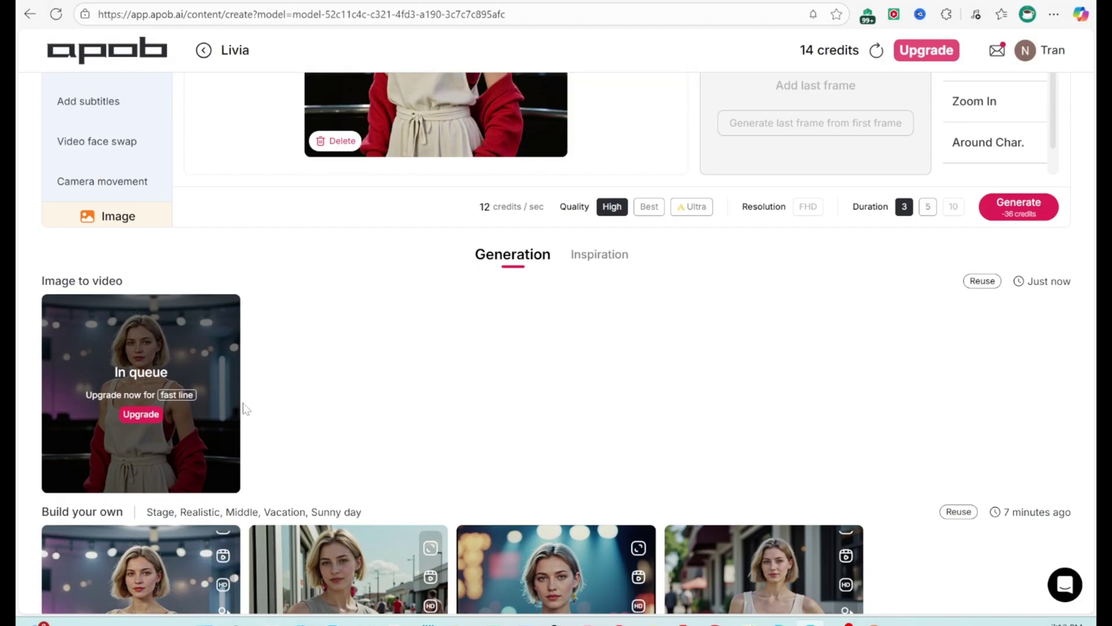
scroll(246, 410, up, 1)
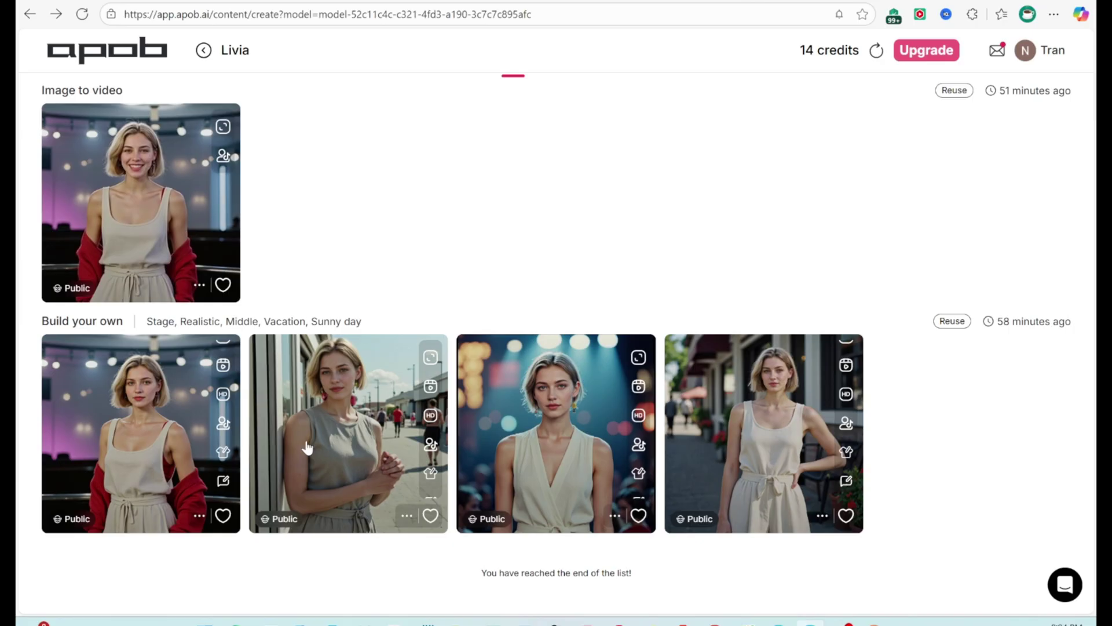
click(277, 446)
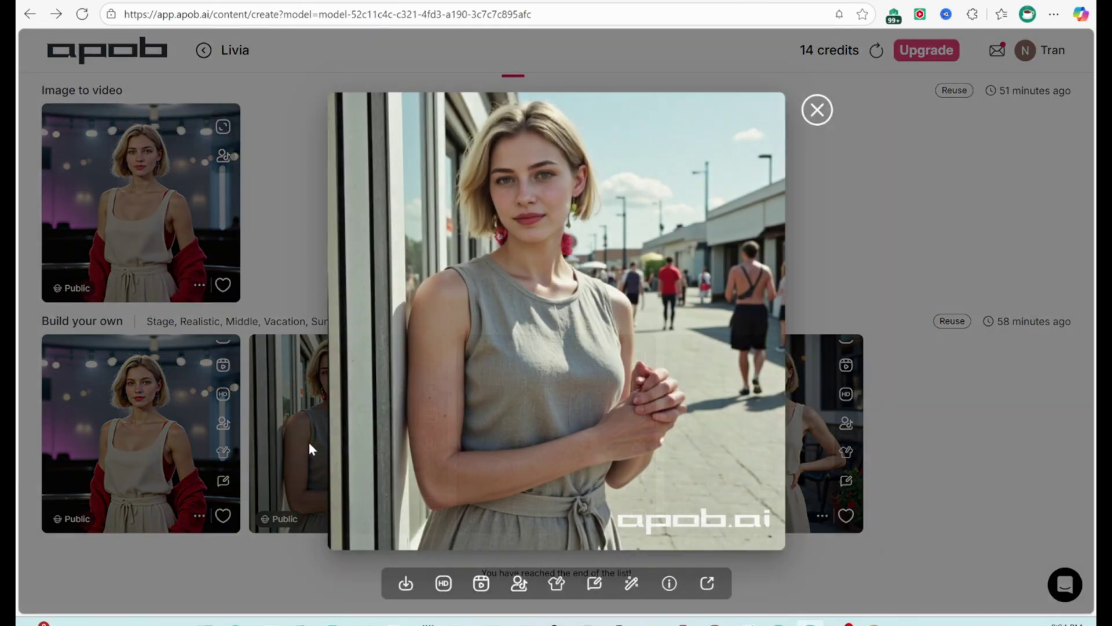
click(816, 110)
click(583, 415)
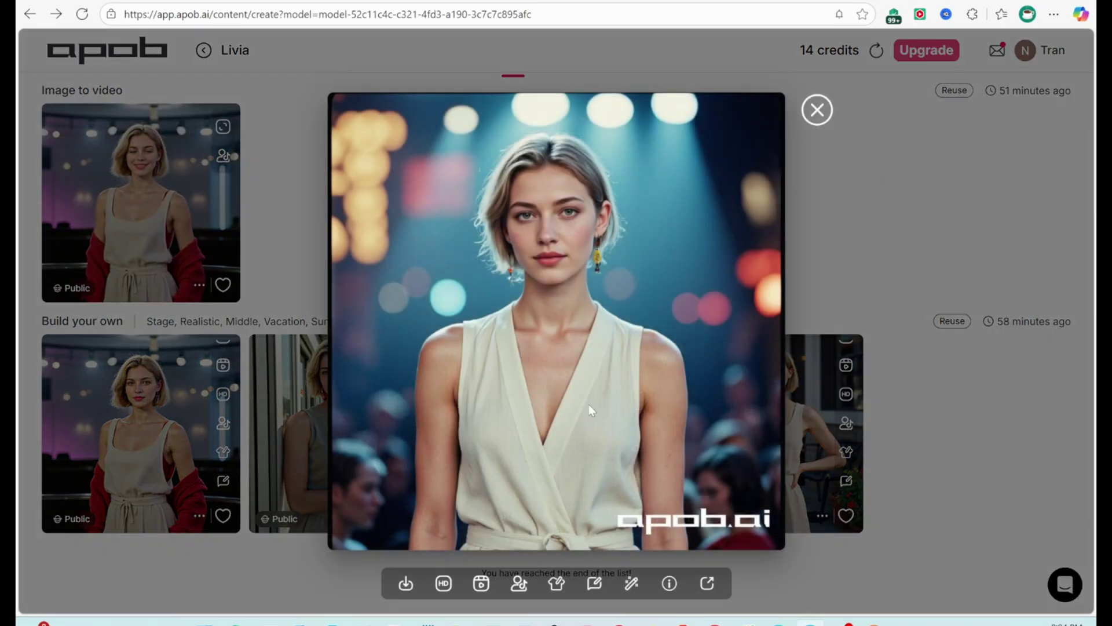
click(818, 111)
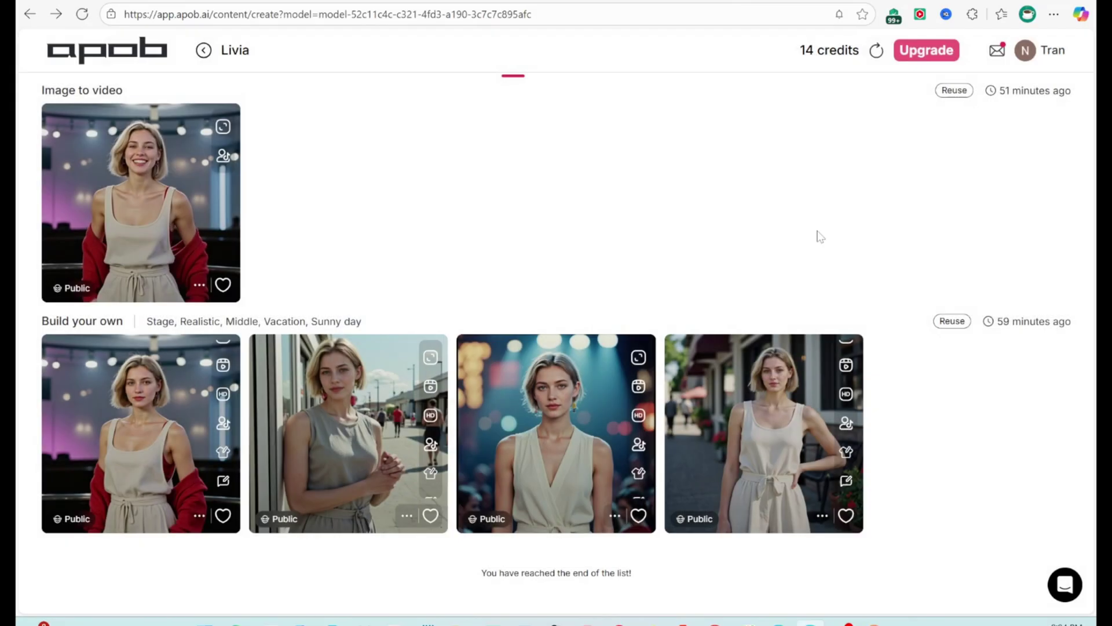
click(791, 405)
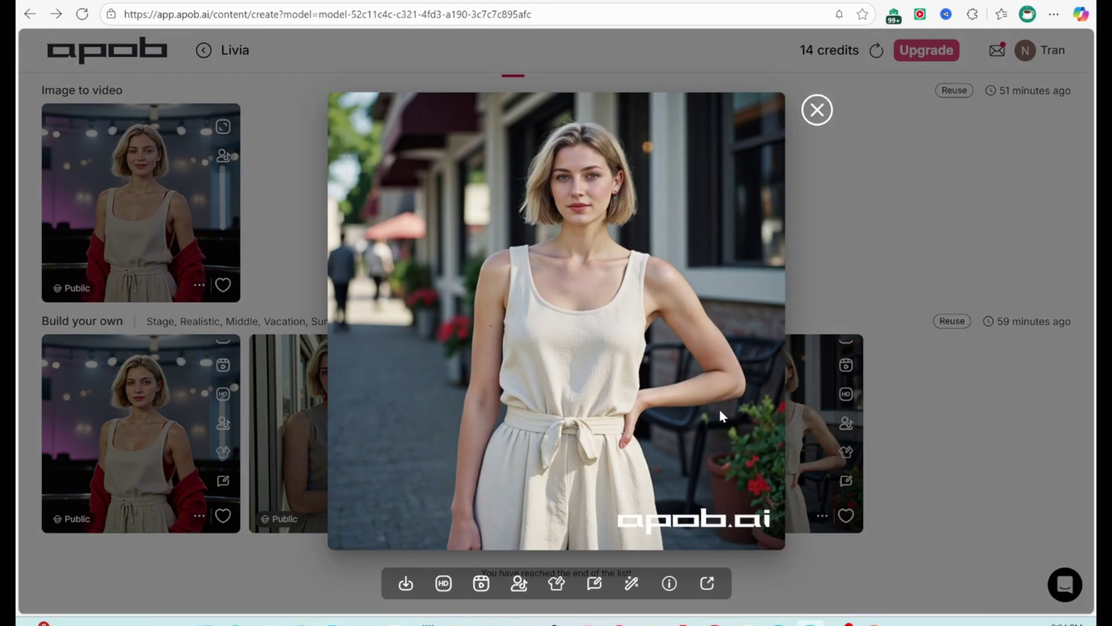
click(818, 111)
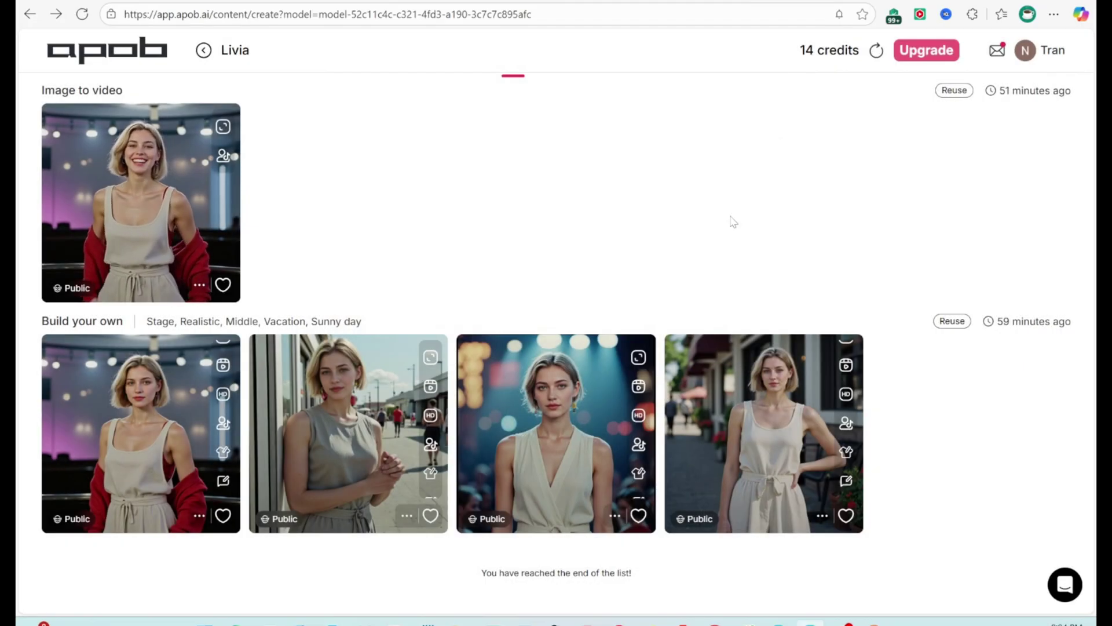
scroll(734, 222, up, 3)
Open the Upgrade page showing the Macro plan at $17.5 monthly with 35,000 credits.
click(921, 54)
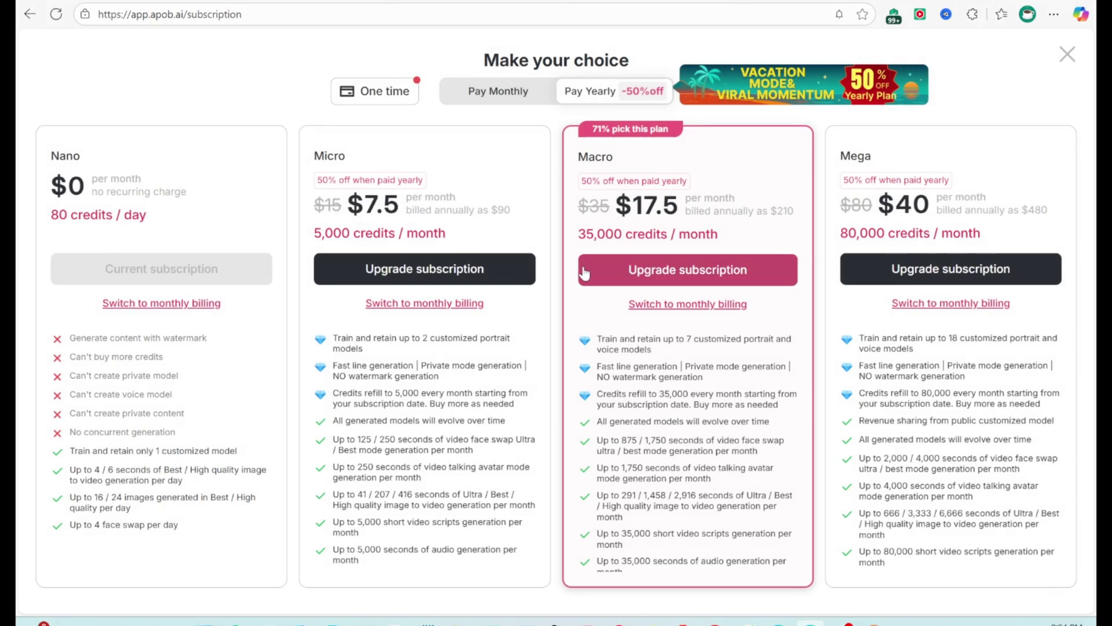